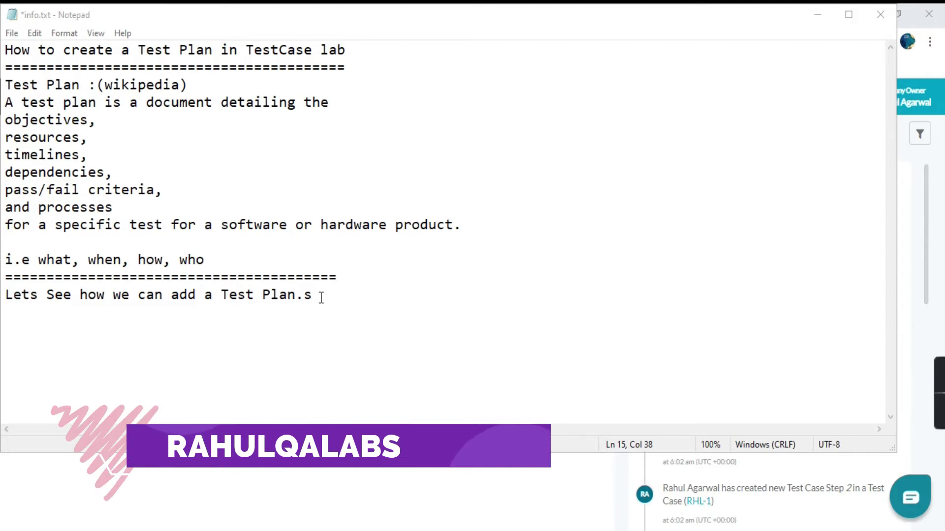
Correct the ending of the note's last line so it reads "Lets See how we can add a Test Plan.".
key(BackSpace)
key(BackSpace)
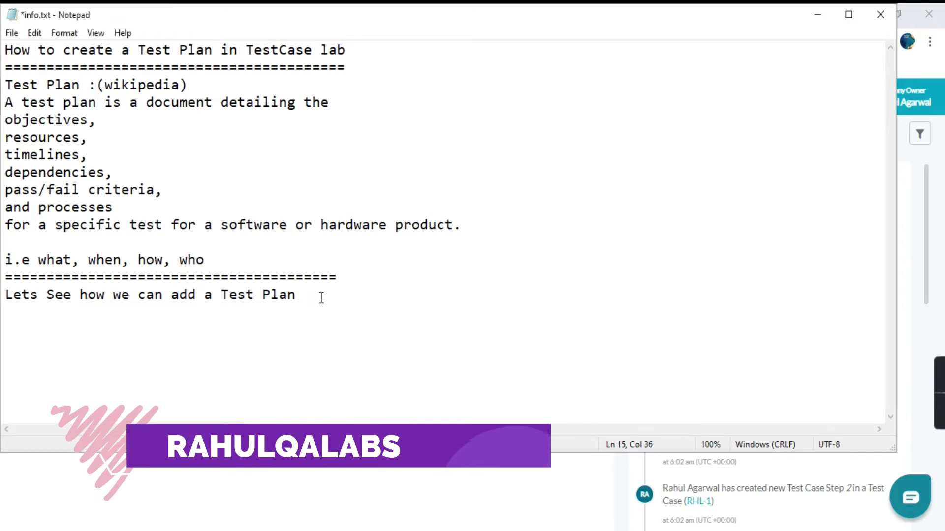
text(.)
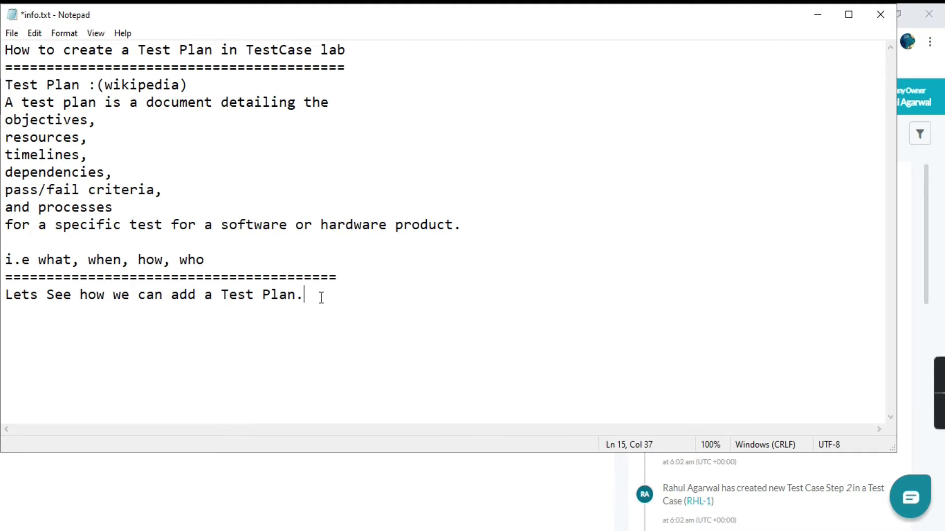
Switch to TestCaseLab in the browser and open the project's test plans.
click(818, 14)
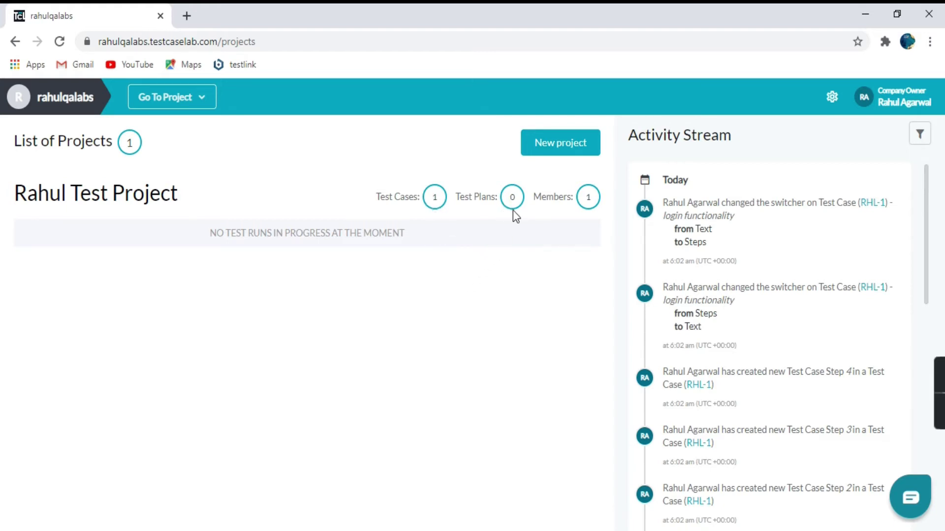
click(513, 196)
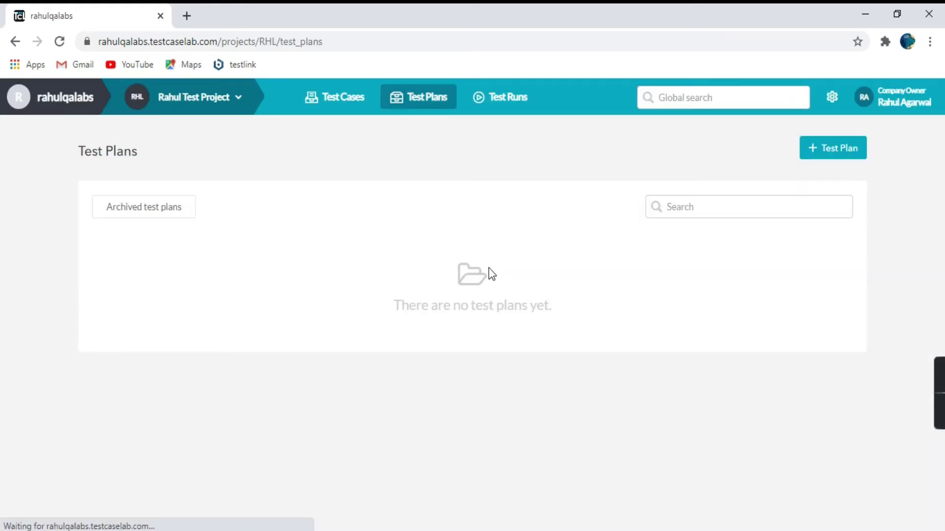
drag(394, 306, 618, 310)
click(619, 308)
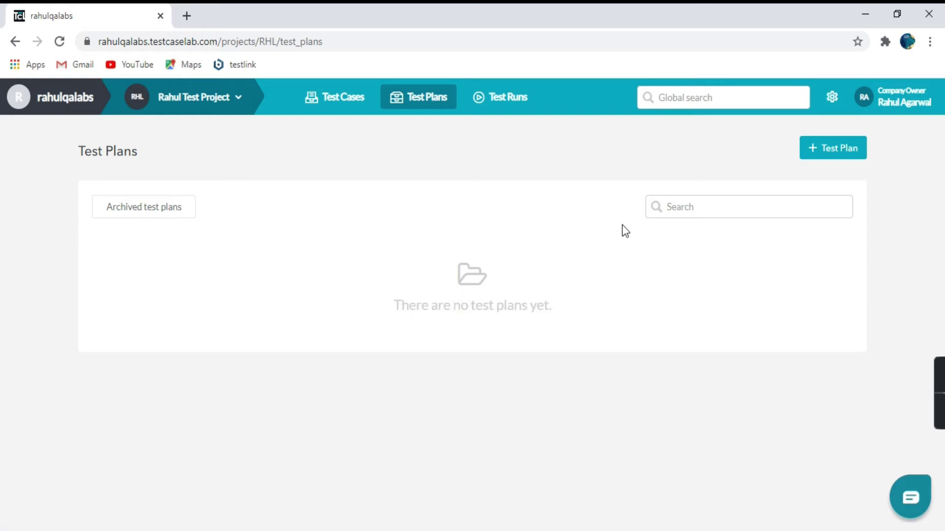
Create a test plan named RahulTestPlan1 with the description "It covers the details about web portal testing etc.".
click(817, 154)
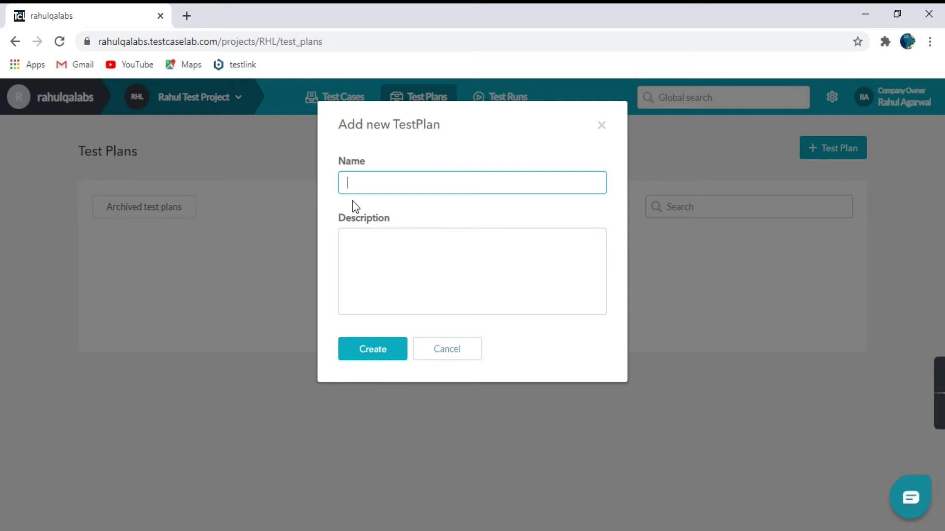
text(RahulTestPlan1)
click(435, 274)
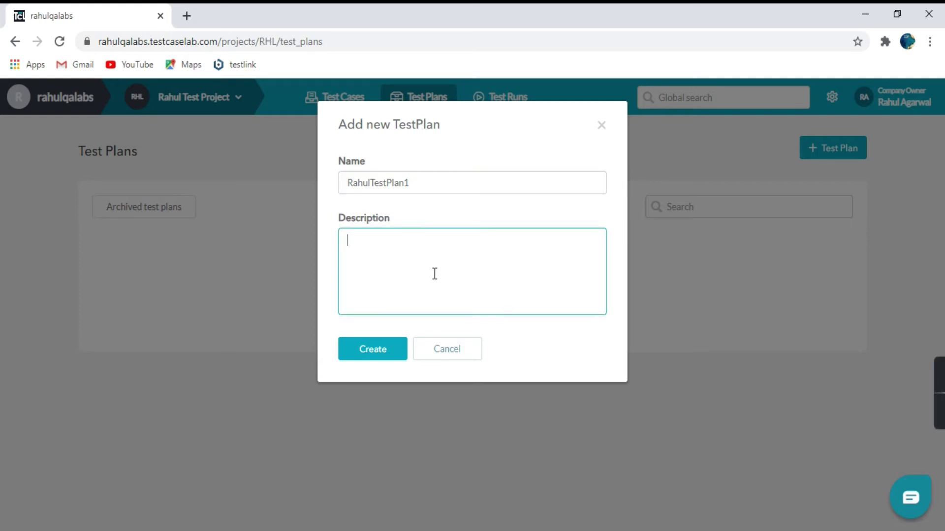
text(It covers the )
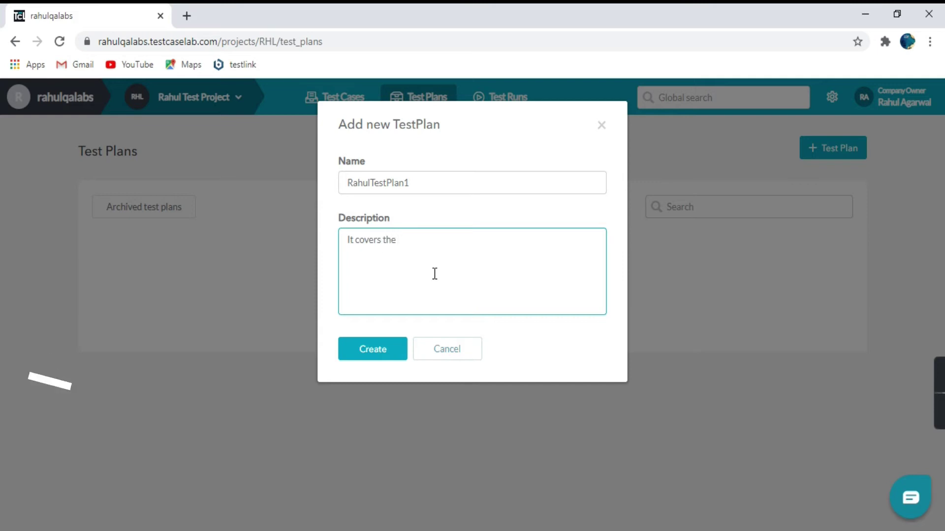
text(details about web portal testing etc.)
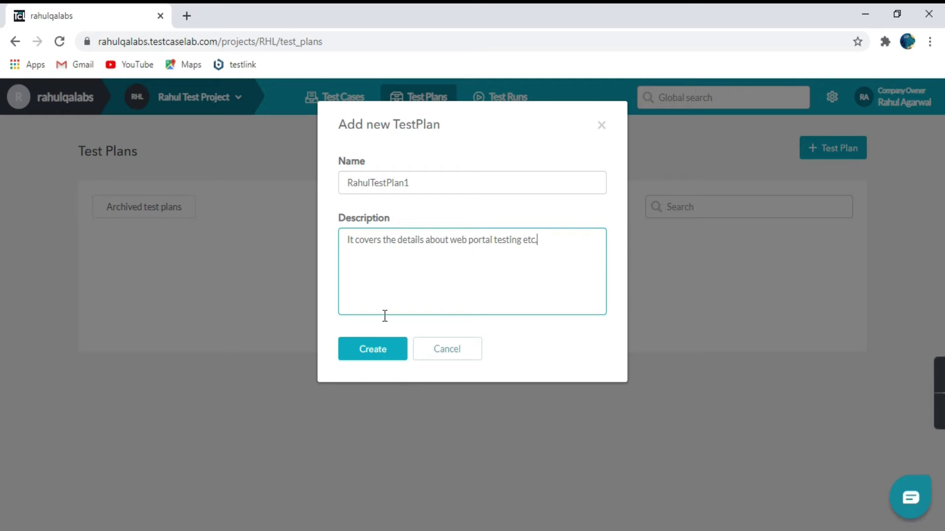
click(367, 350)
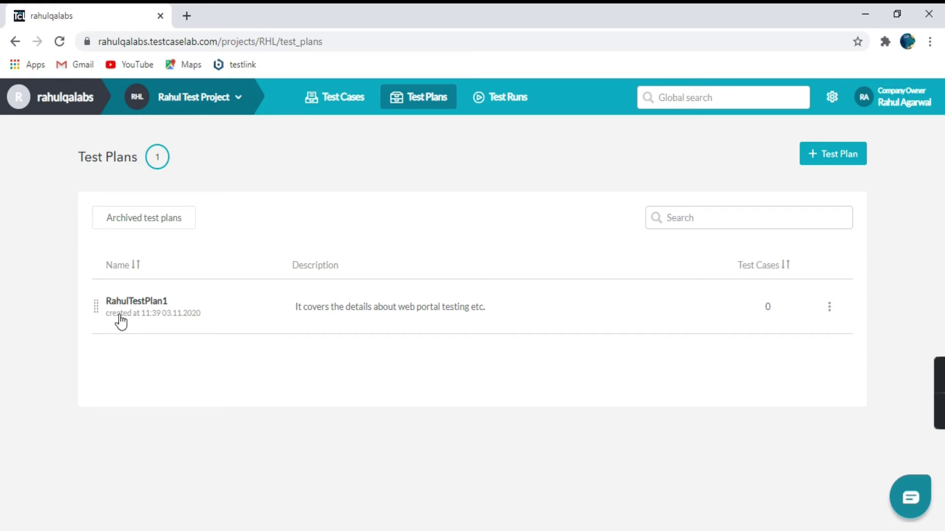
Export RahulTestPlan1 to CSV and dismiss the received-file notification.
mouse_move(198, 327)
mouse_down()
mouse_move(135, 310)
mouse_move(211, 321)
mouse_up()
click(831, 309)
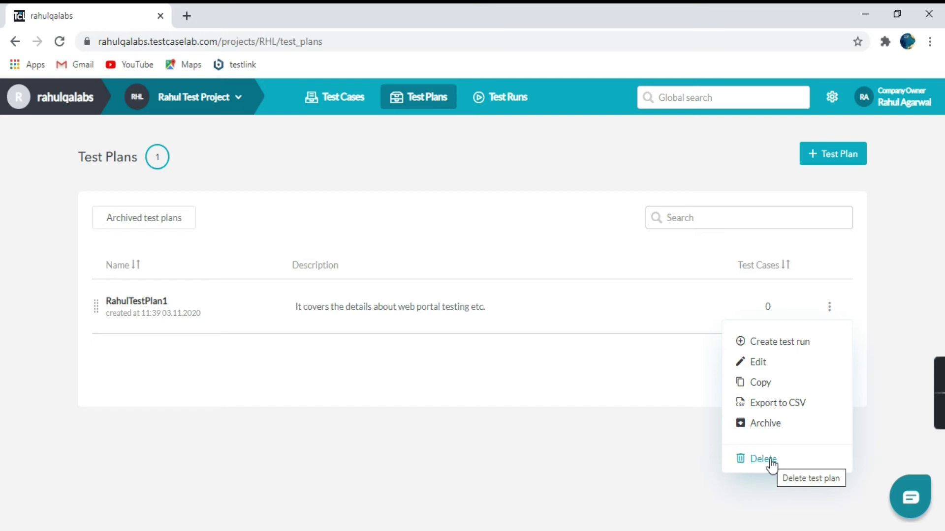
click(780, 405)
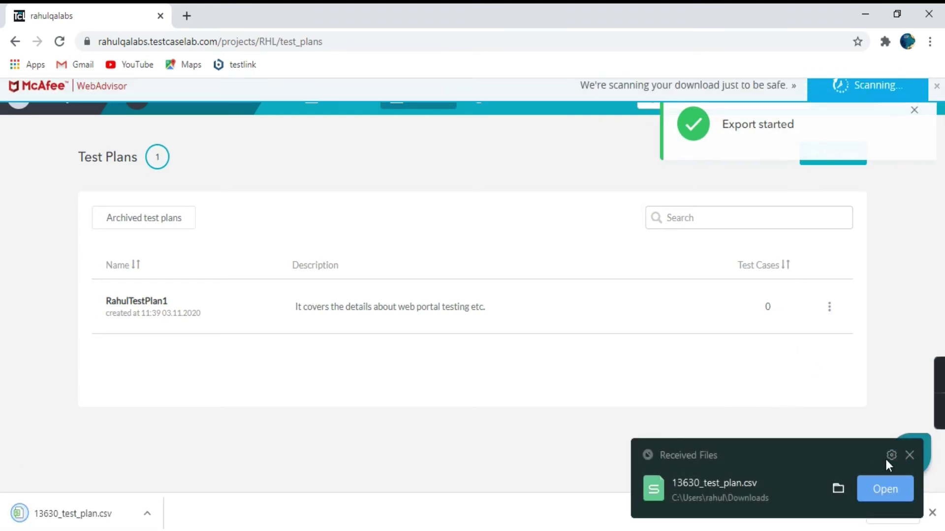
click(909, 455)
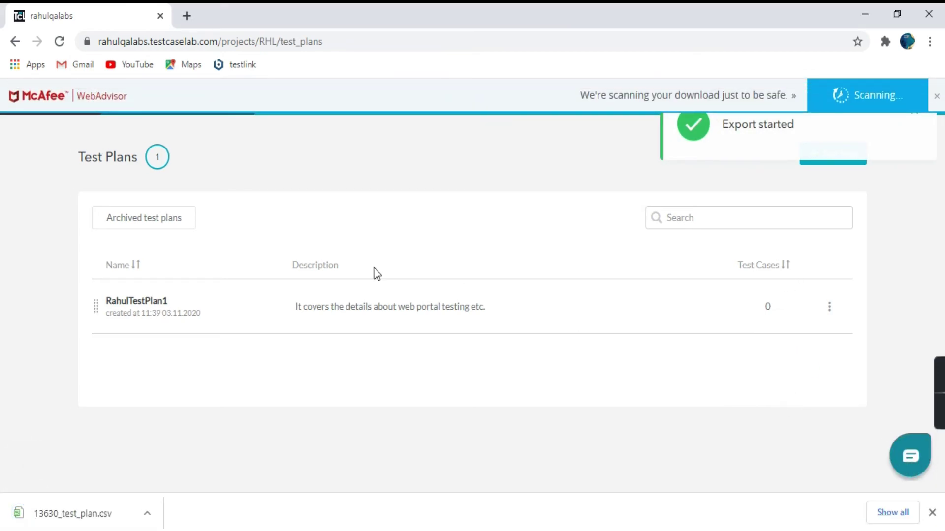
Open the downloaded 13630_test_plan.csv in WPS Office and examine the plan summary rows and test case column headings.
click(86, 521)
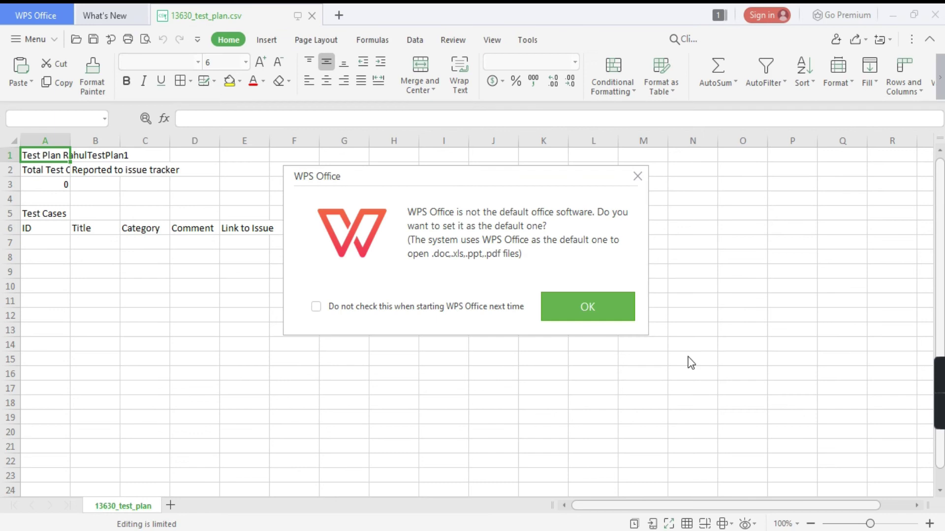
click(594, 317)
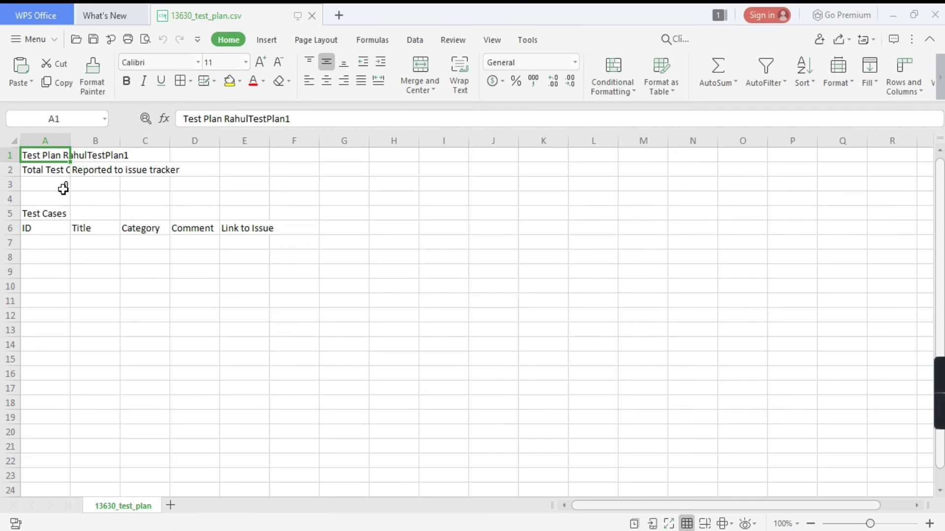
click(47, 175)
drag(42, 227, 275, 235)
click(289, 369)
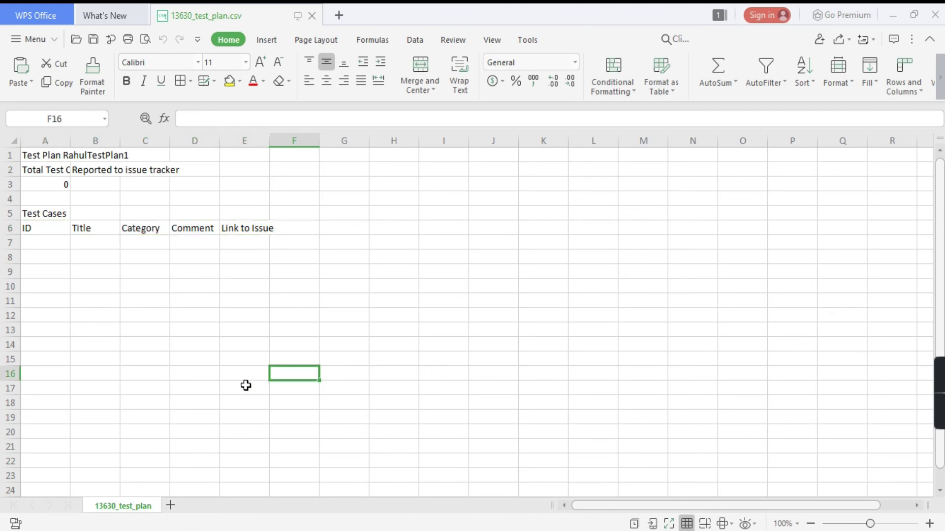
drag(34, 243, 134, 378)
click(329, 299)
scroll(315, 315, up, 3)
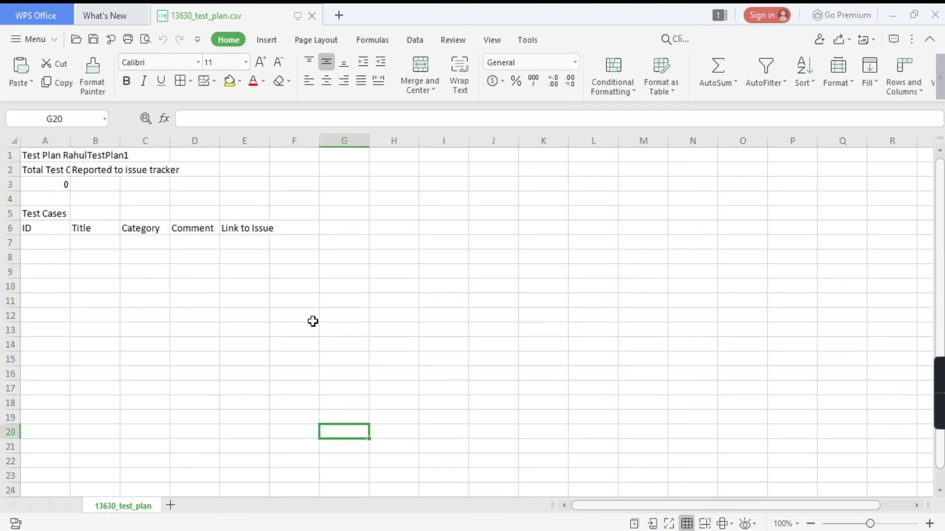
drag(50, 153, 69, 229)
scroll(380, 238, down, 6)
click(380, 238)
scroll(420, 375, down, 1)
scroll(410, 376, up, 7)
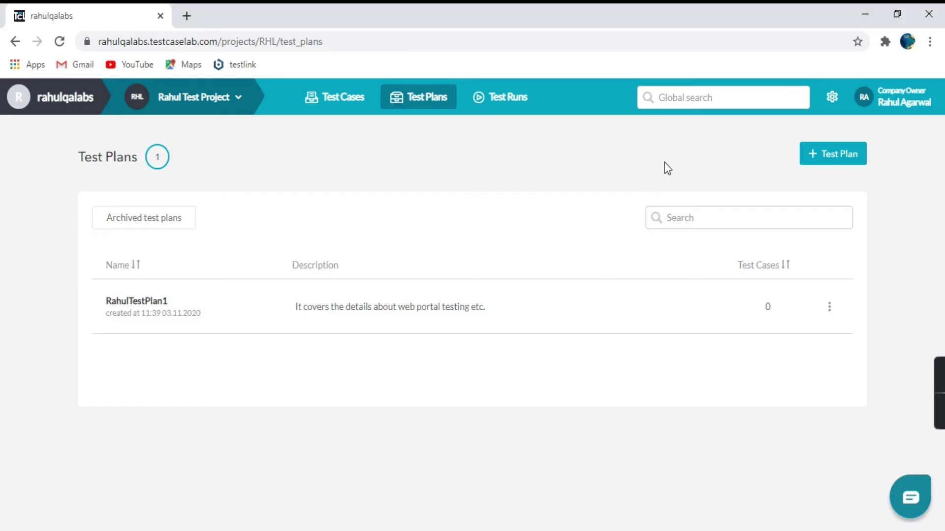
click(831, 309)
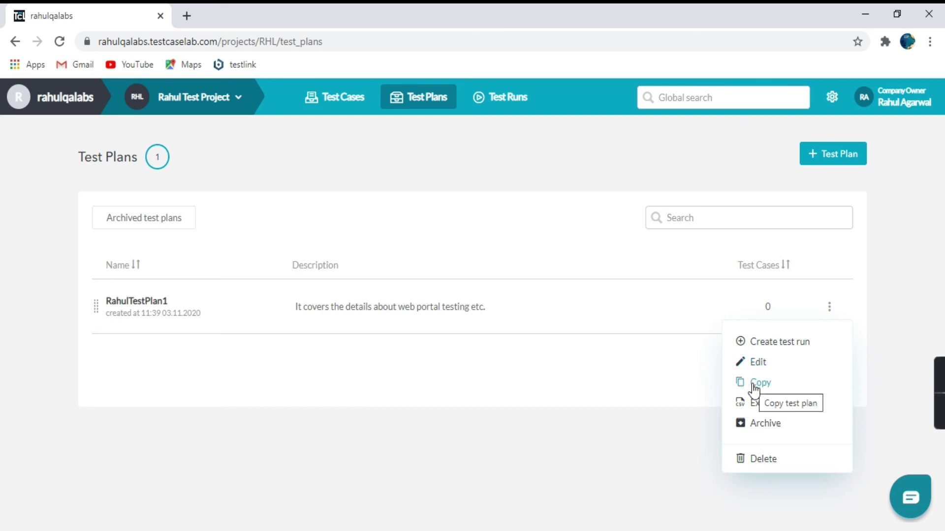
click(618, 376)
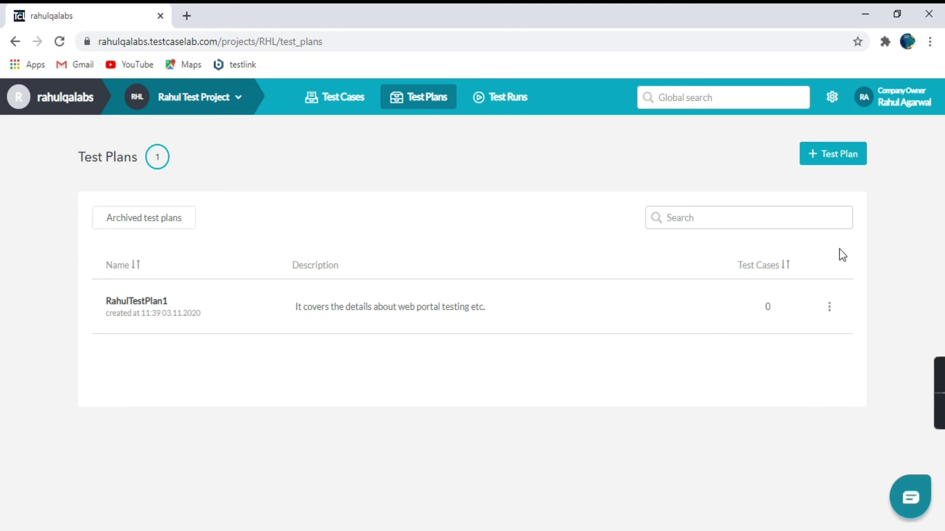
click(832, 158)
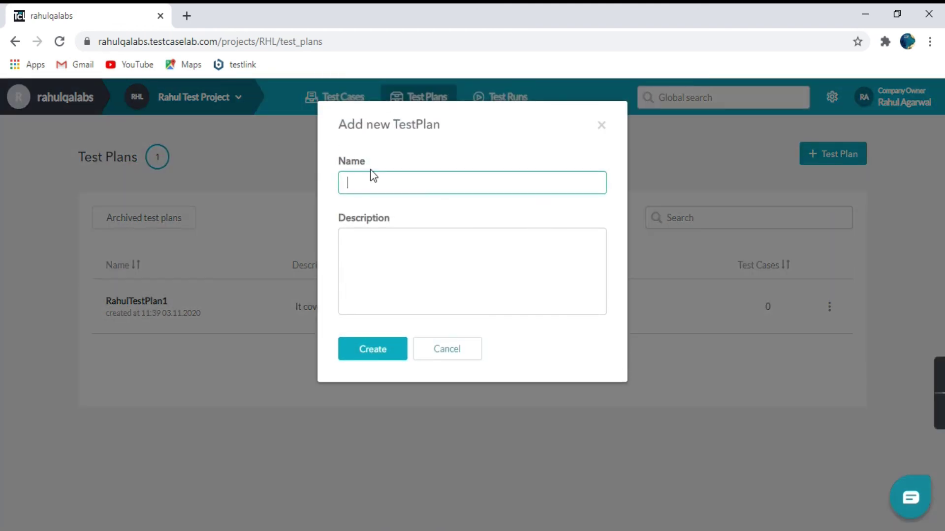
drag(336, 127, 440, 128)
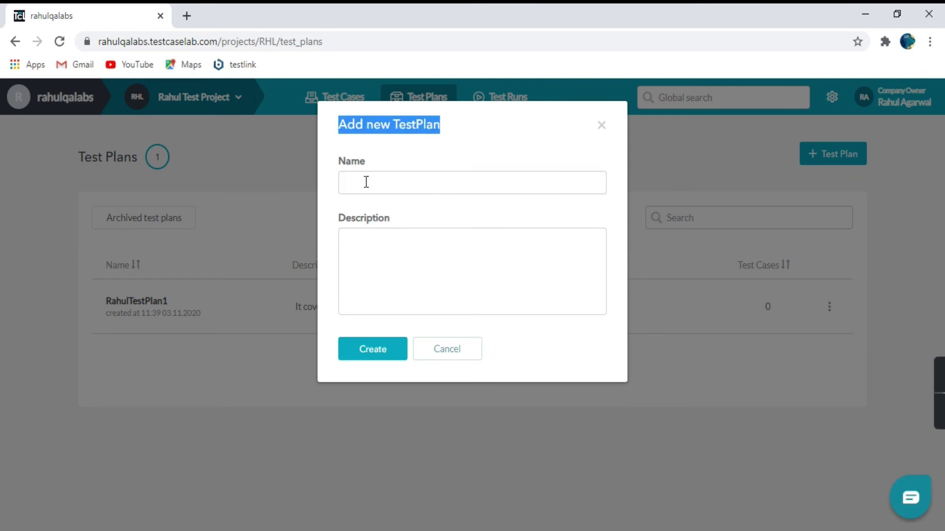
click(601, 125)
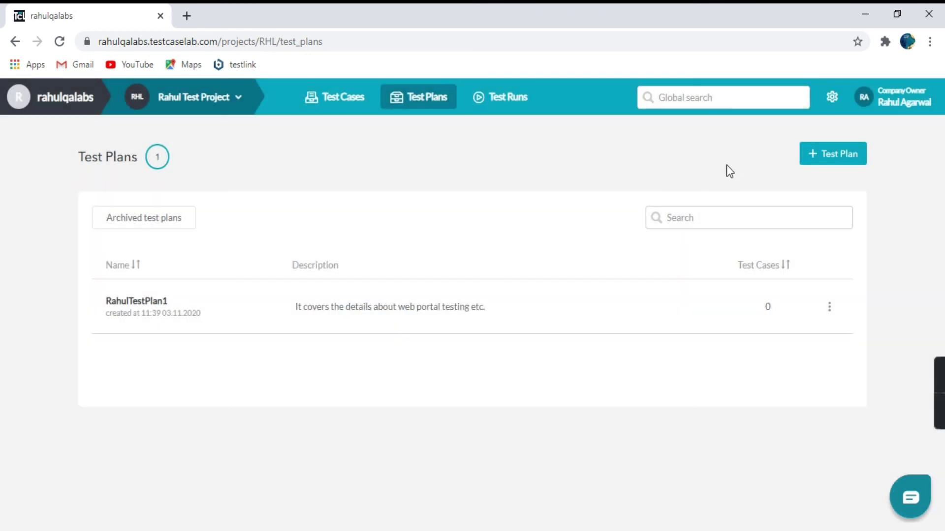
Return to the company's list of projects and check the test run status and the latest activity stream entry.
click(60, 100)
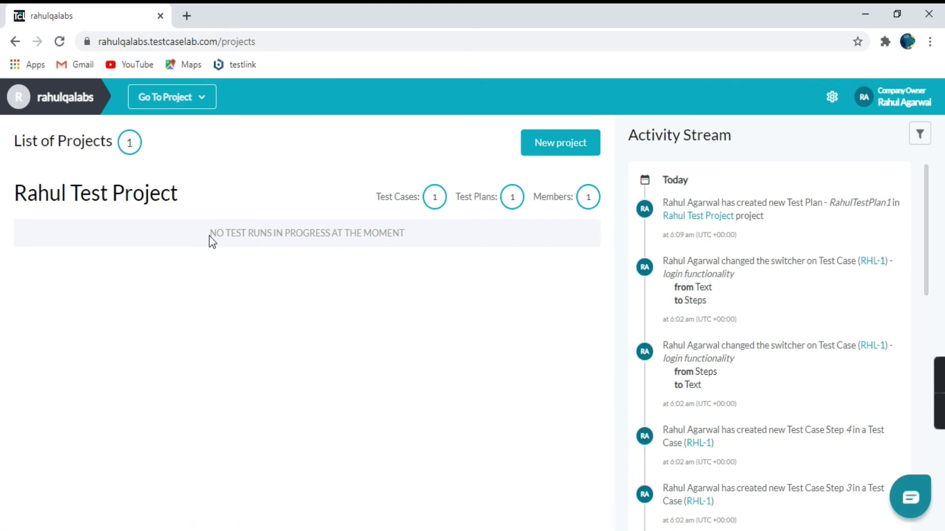
drag(218, 233, 442, 221)
click(502, 240)
scroll(742, 354, down, 1)
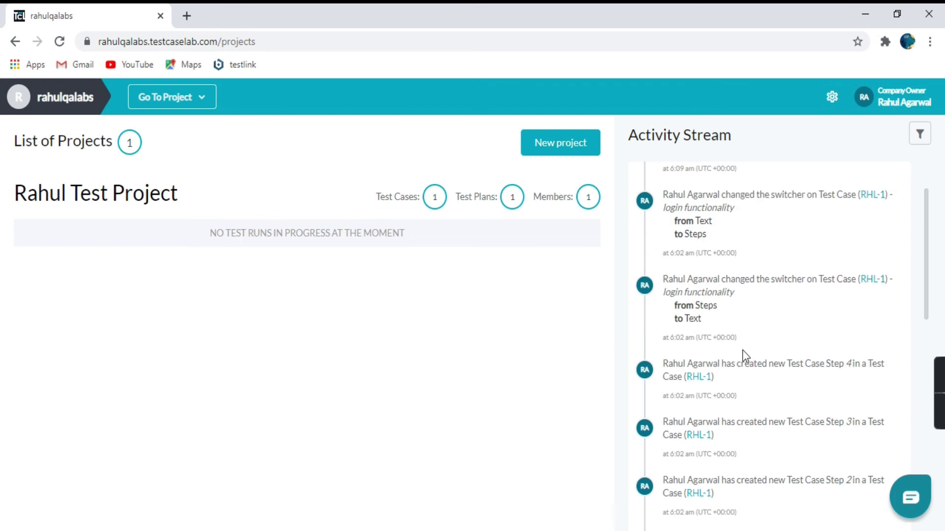
scroll(767, 352, up, 1)
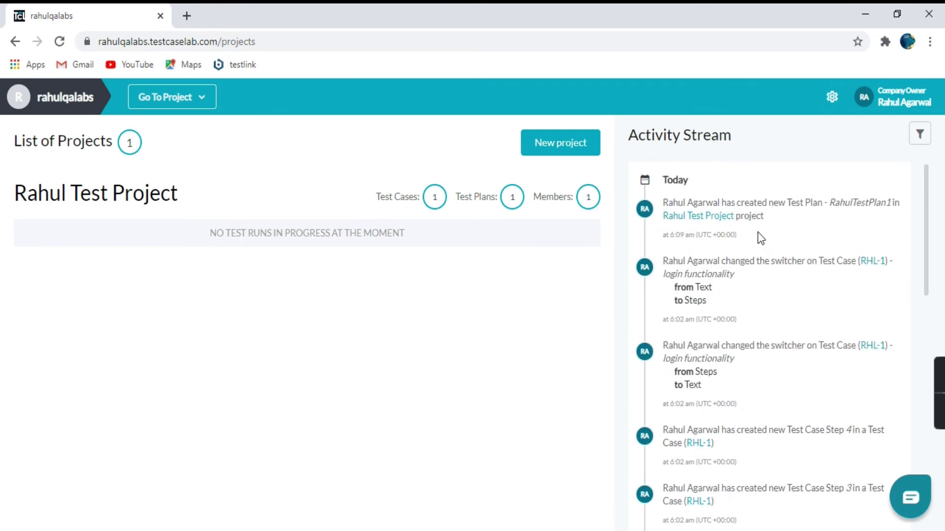
drag(744, 237, 642, 167)
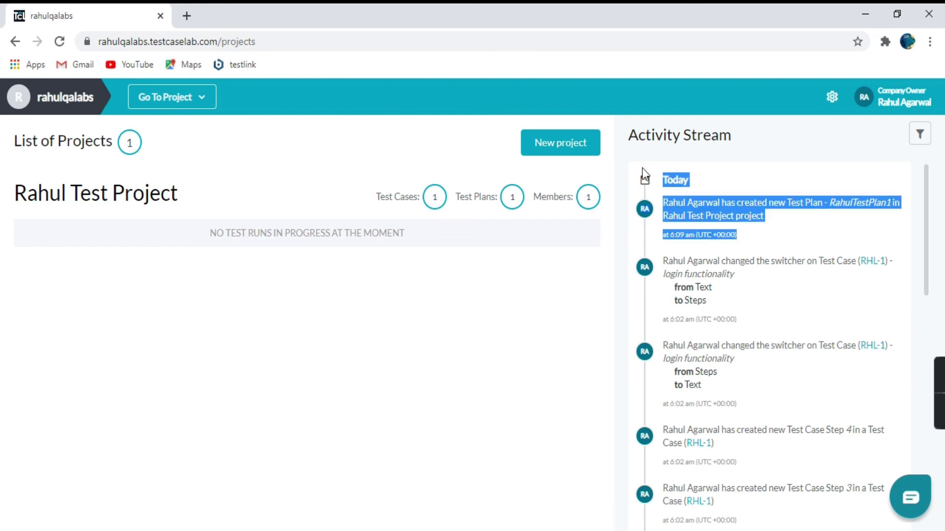
click(843, 338)
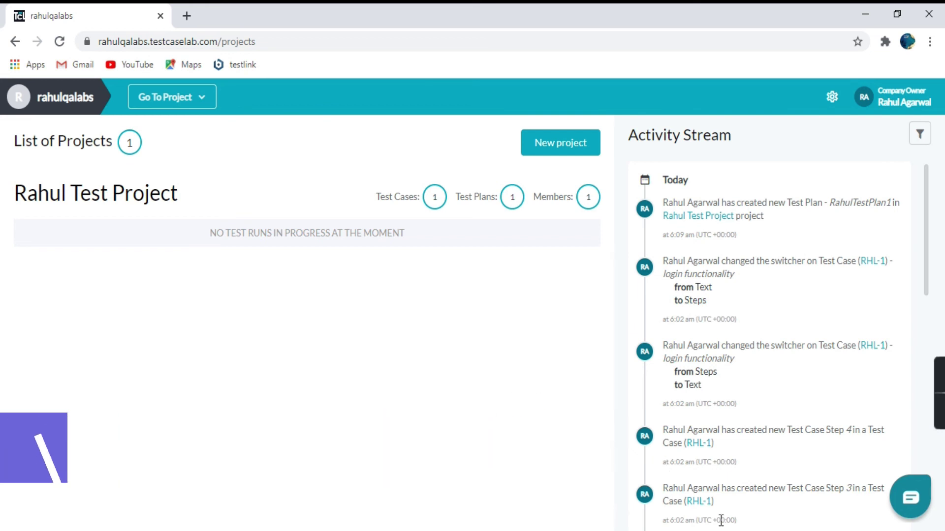
mouse_move(942, 391)
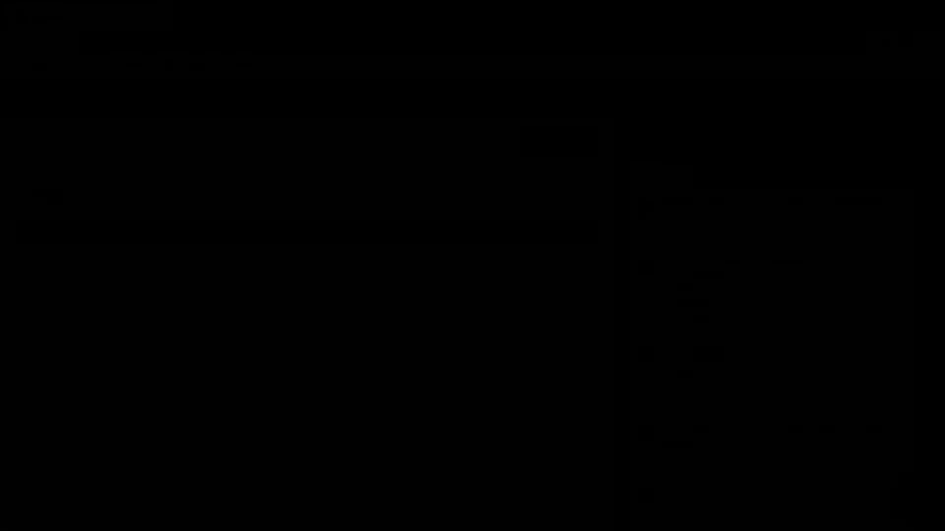